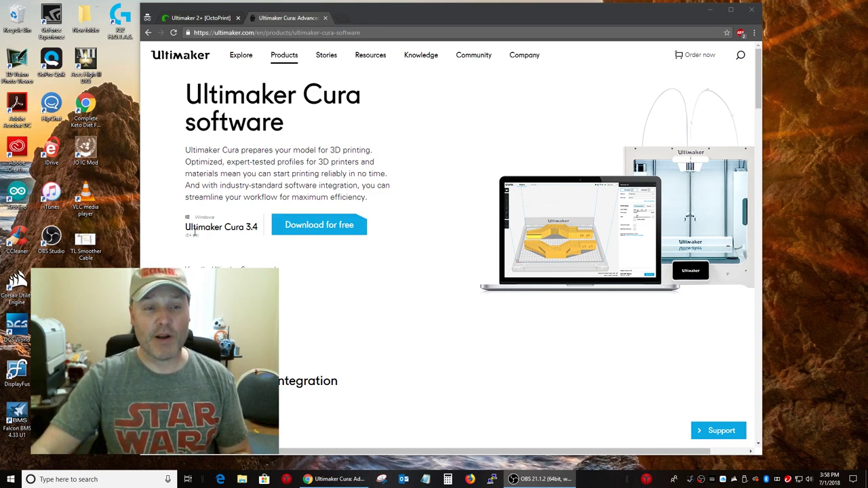
# Download the Cura 3.4 Windows installer to Downloads, declining to share usage information.
pyautogui.click(316, 225)
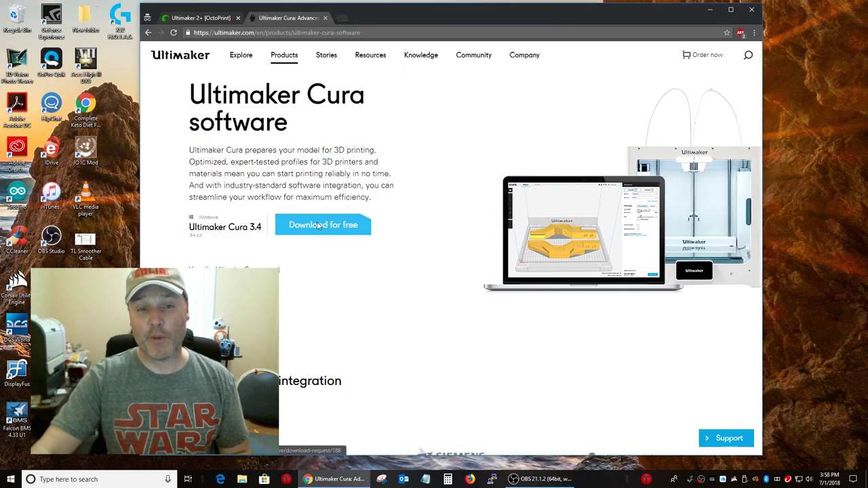
pyautogui.click(442, 274)
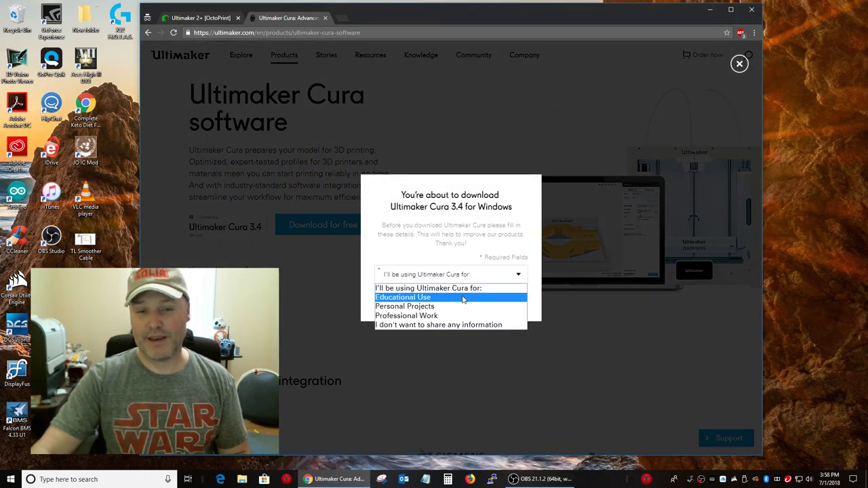
pyautogui.click(417, 324)
pyautogui.click(458, 302)
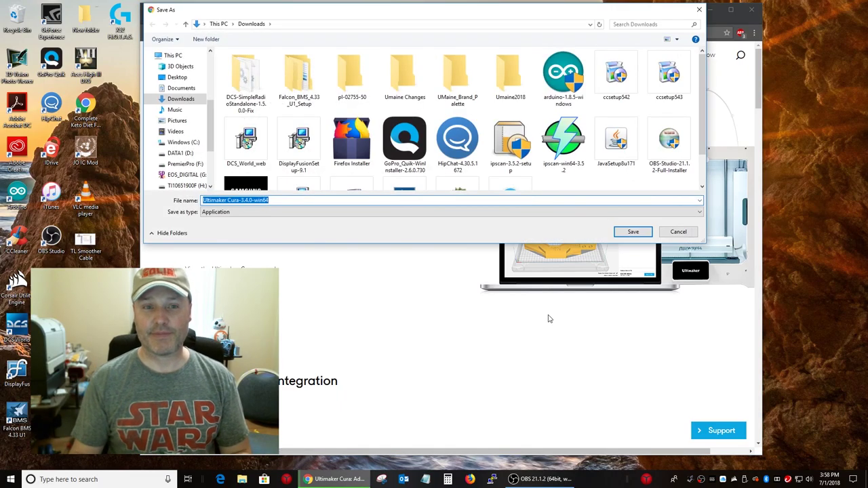
pyautogui.click(641, 232)
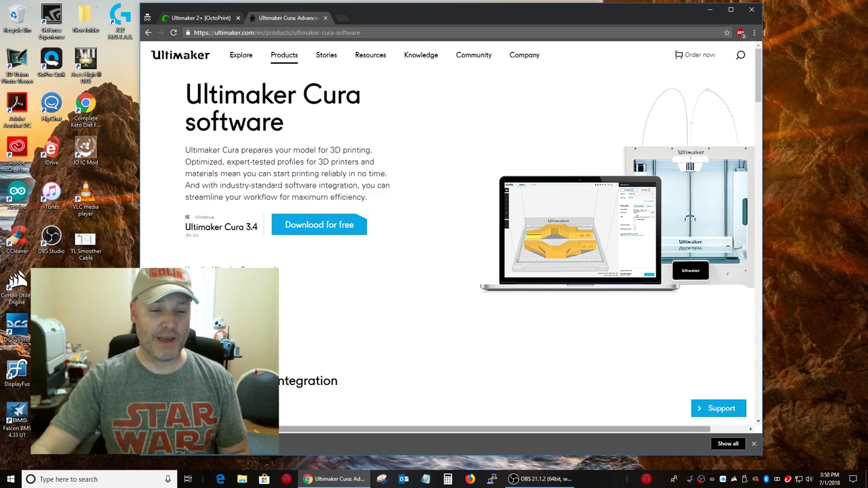
# Launch the Cura installer, accept the licence and keep the default install location.
pyautogui.click(203, 446)
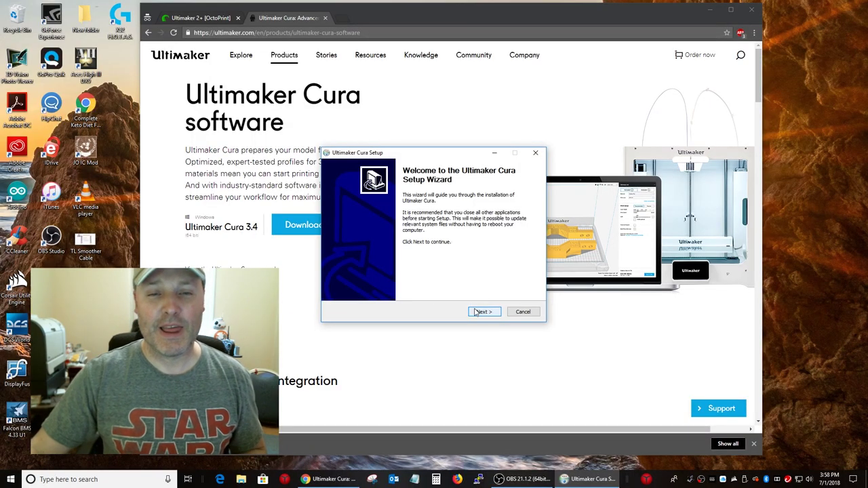
pyautogui.click(482, 316)
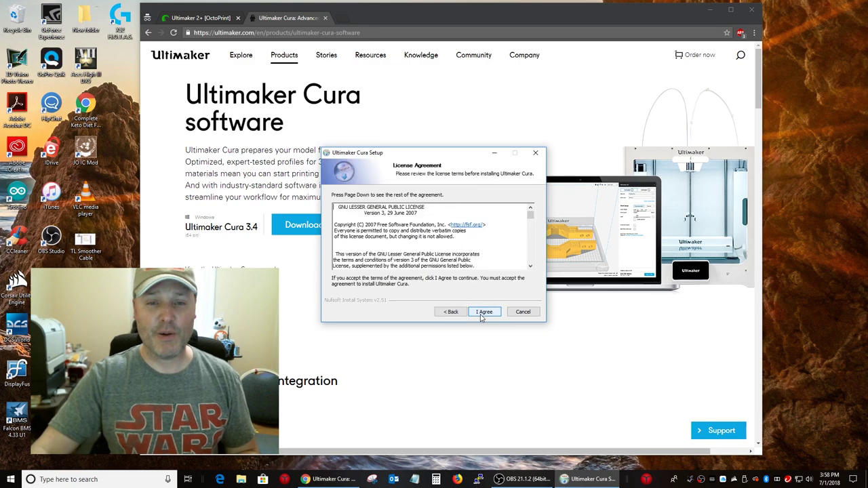
pyautogui.click(483, 312)
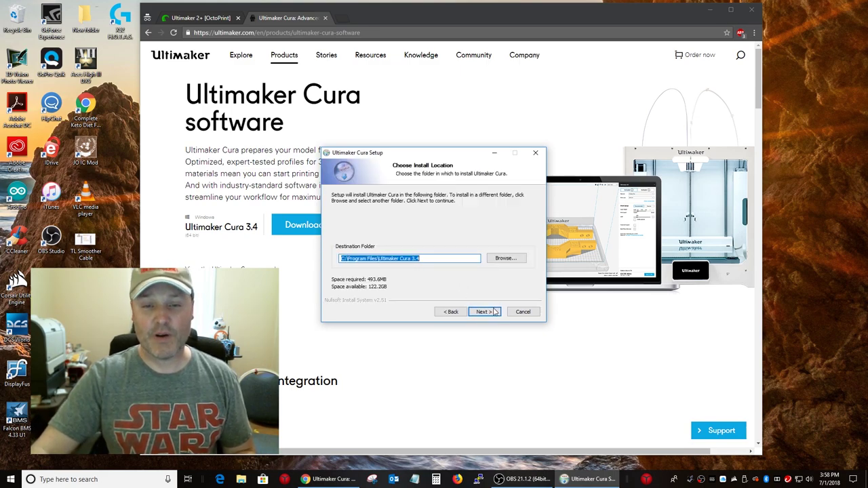
pyautogui.click(492, 314)
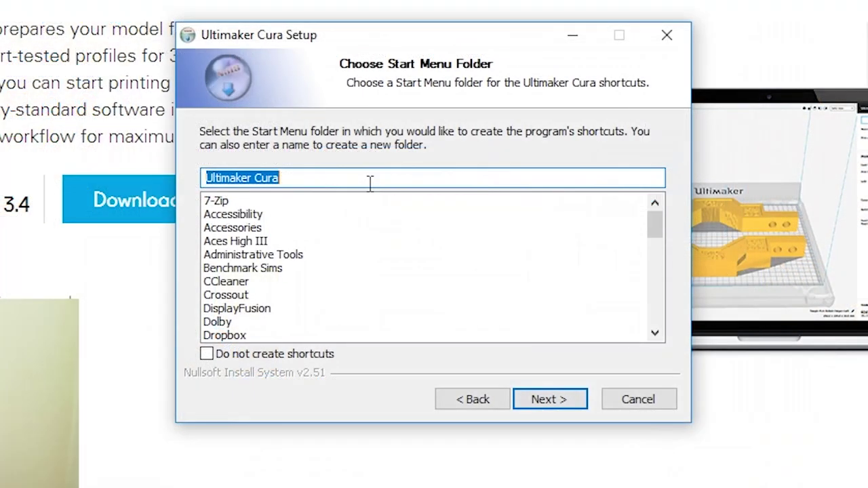
# Set the Start menu shortcut folder to Aces High III\Ultimaker Cura.
pyautogui.click(405, 215)
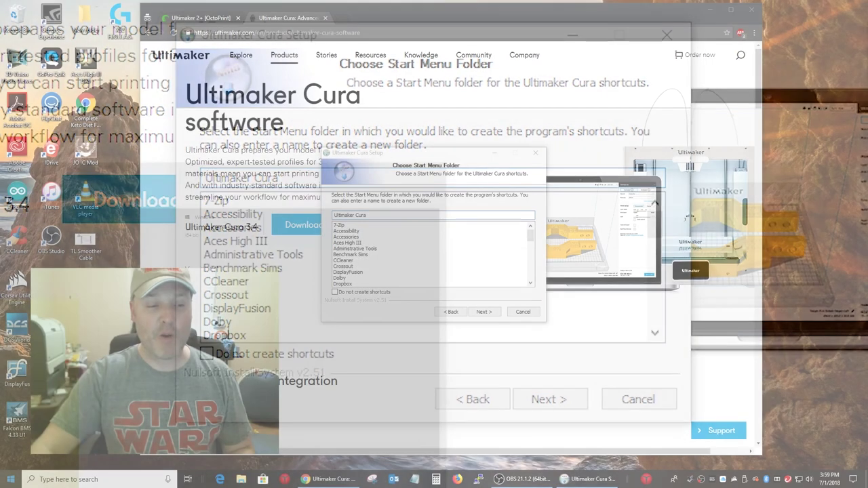
pyautogui.press('super')
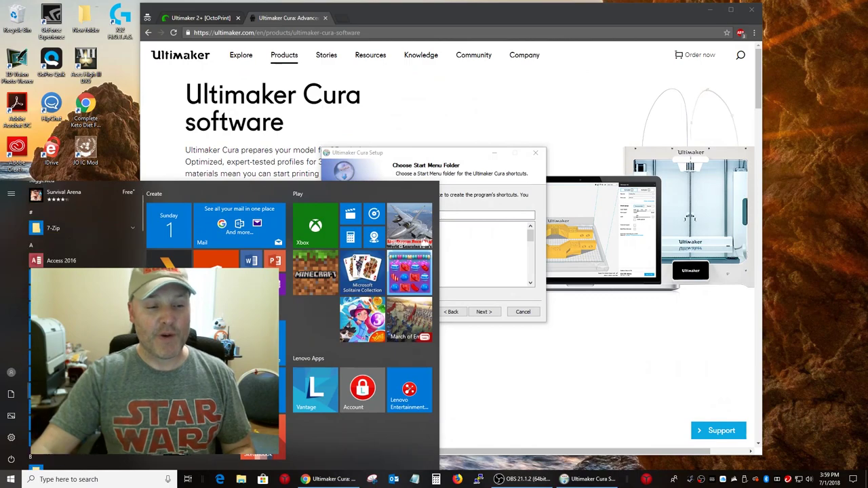
pyautogui.click(479, 245)
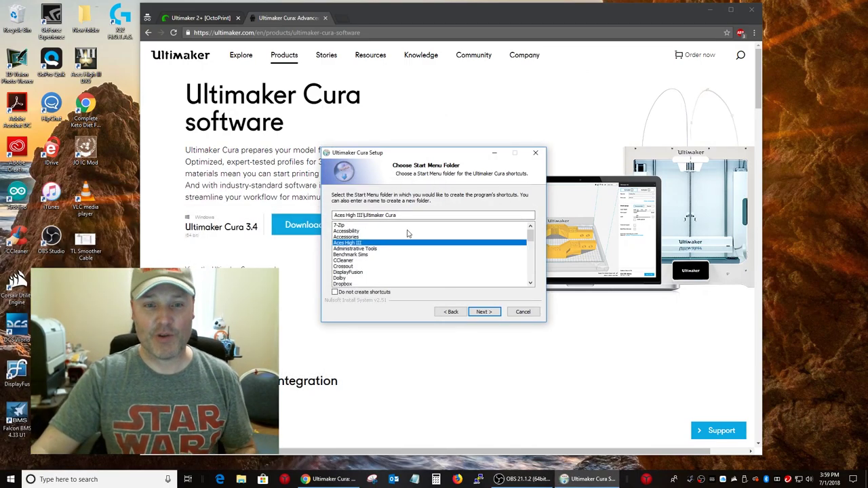
# Remove the Aces High III\ prefix so shortcuts go in an Ultimaker Cura folder.
pyautogui.click(455, 311)
pyautogui.click(484, 312)
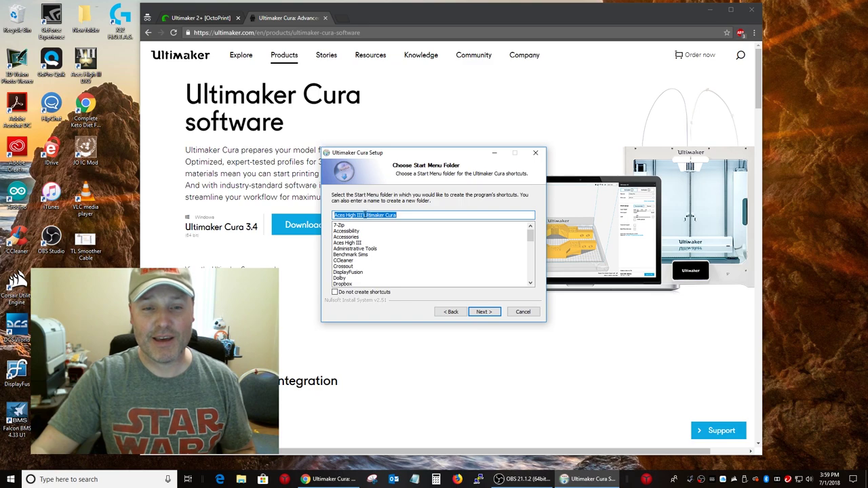
pyautogui.moveTo(365, 215); pyautogui.dragTo(268, 224)
pyautogui.press('BackSpace')
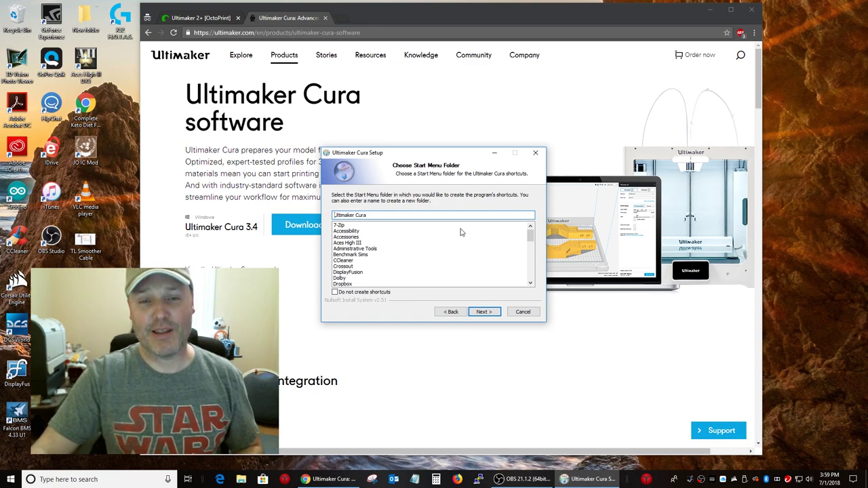
pyautogui.click(482, 312)
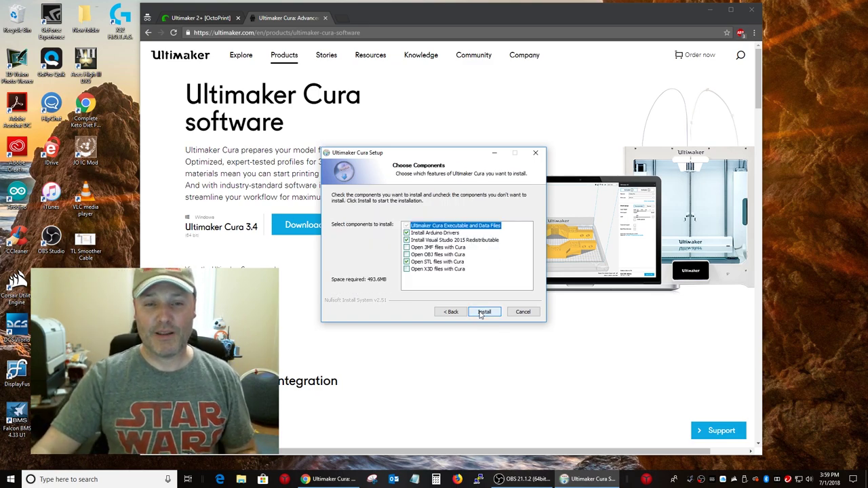
# Associate 3MF, OBJ and X3D files with Cura and start the installation.
pyautogui.click(407, 246)
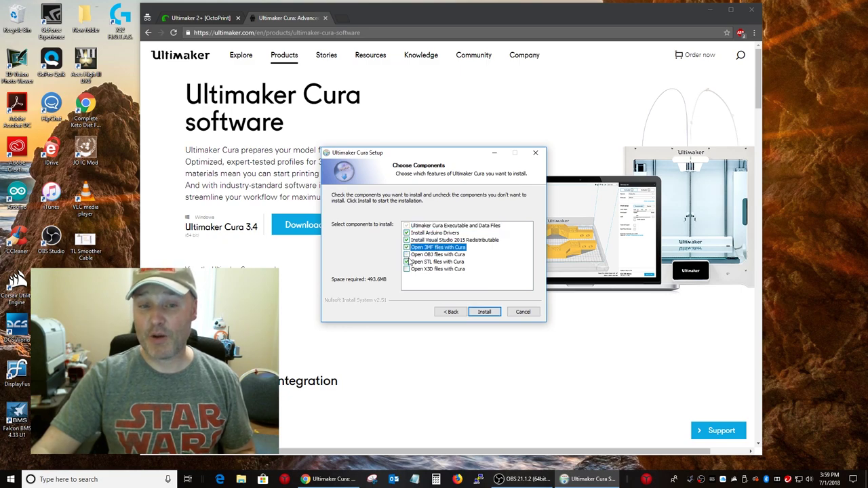
pyautogui.click(407, 254)
pyautogui.click(407, 269)
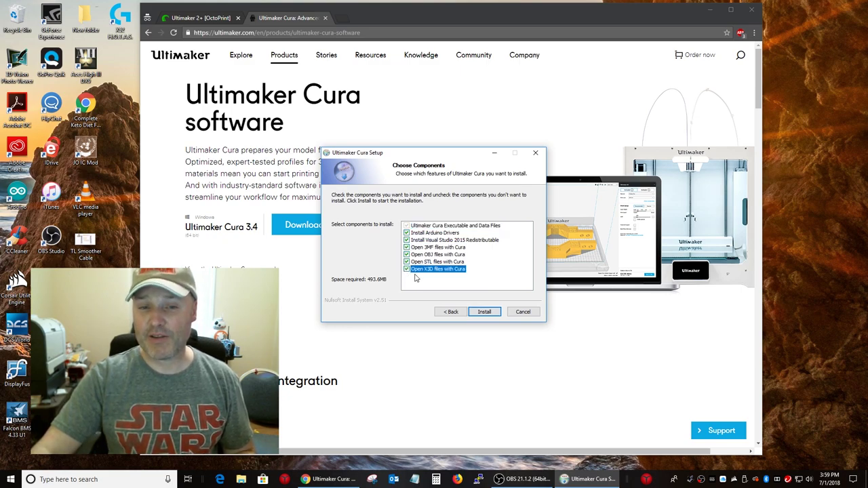
pyautogui.click(486, 312)
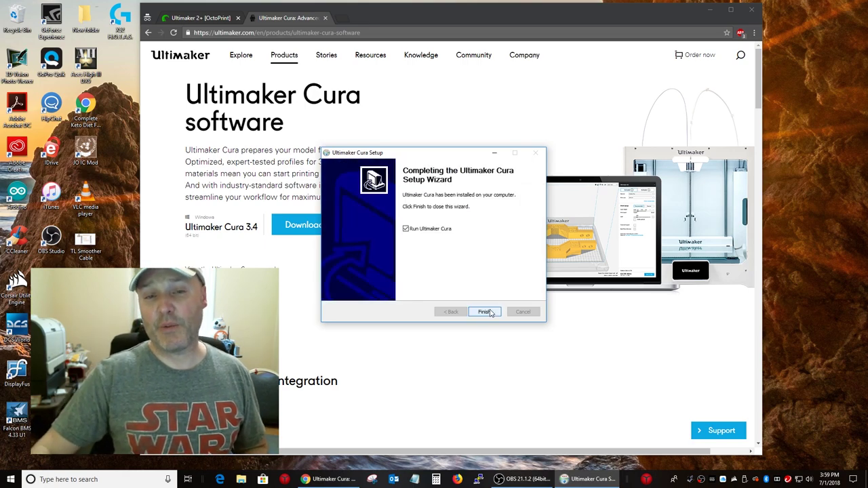
# Finish setup to launch Cura 3.4 and orbit the empty Ultimaker 2+ build plate.
pyautogui.click(484, 312)
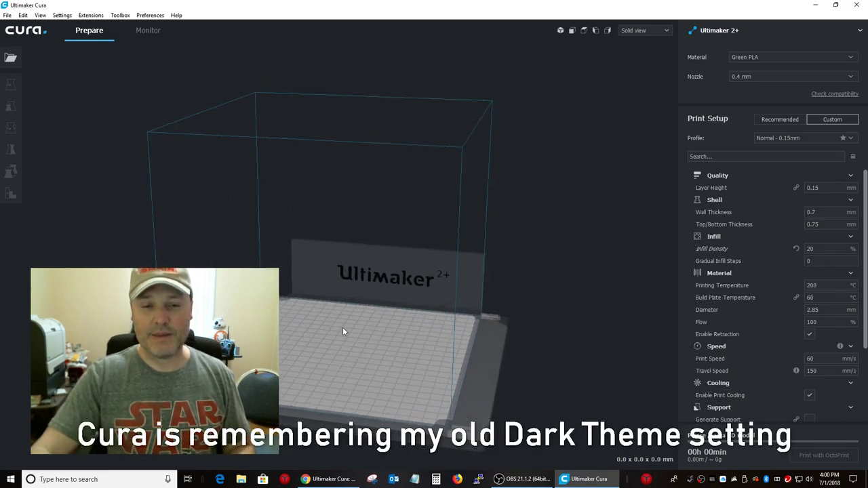
pyautogui.moveTo(386, 319); pyautogui.dragTo(439, 318, button='right')
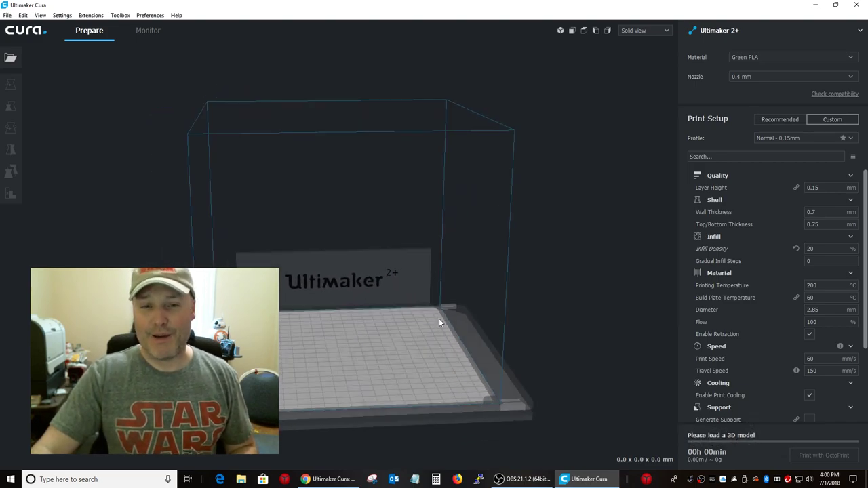
pyautogui.moveTo(346, 336); pyautogui.dragTo(298, 347, button='right')
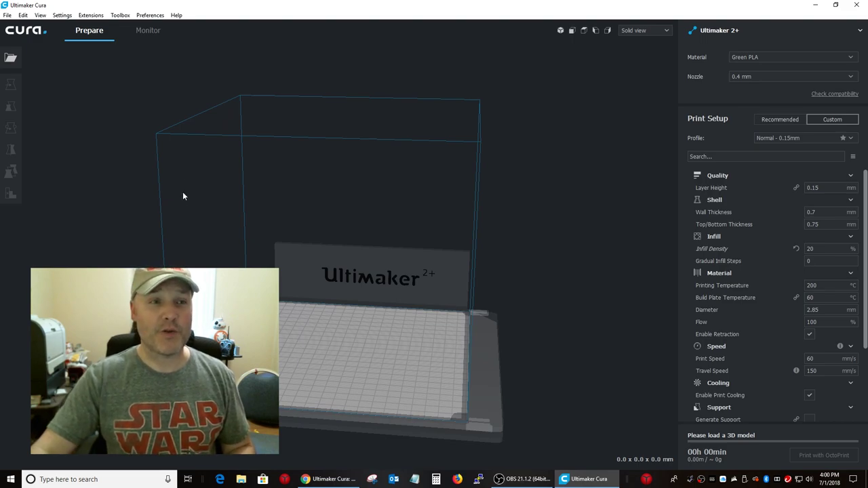
# Install OctoPrint Connection 3.4.1 from the Toolbox package browser, accepting its licence.
pyautogui.click(120, 15)
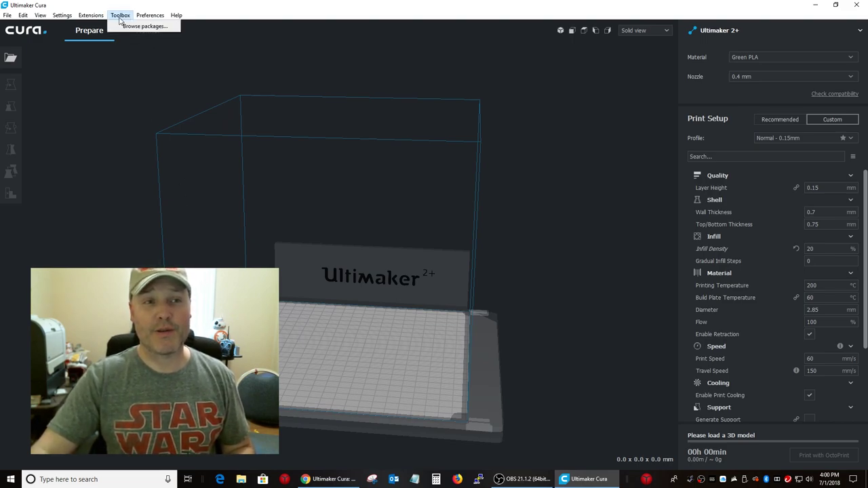
pyautogui.click(145, 25)
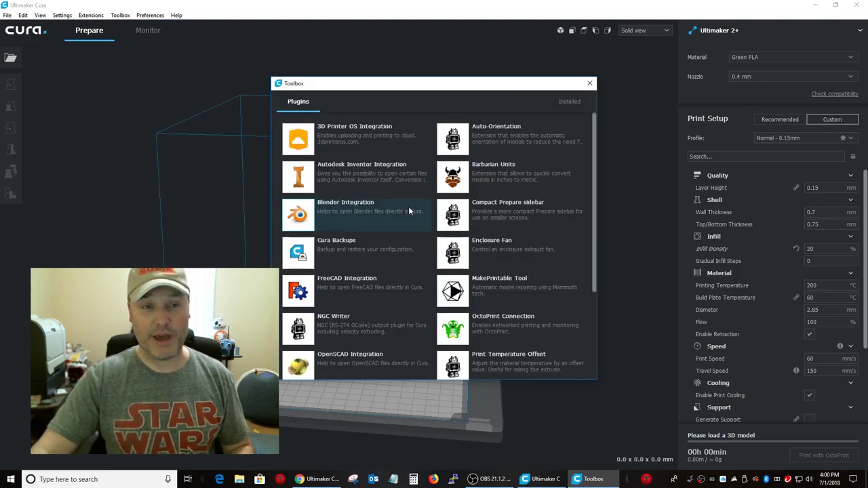
pyautogui.click(493, 319)
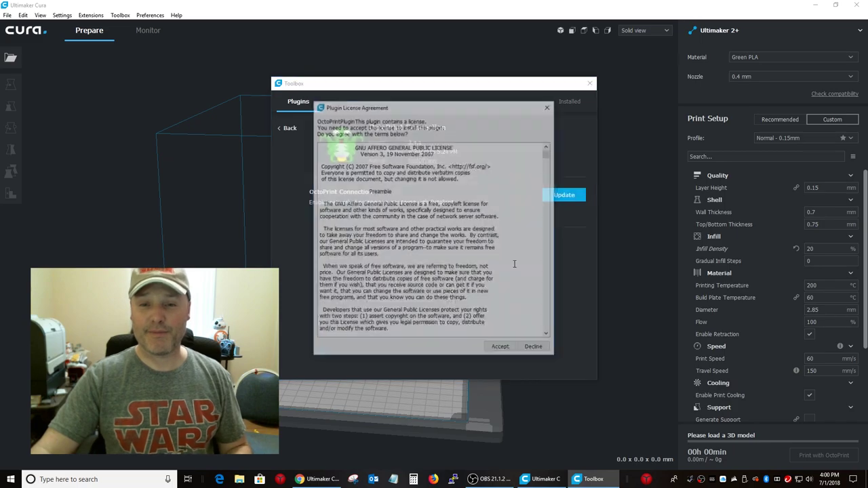
pyautogui.click(502, 349)
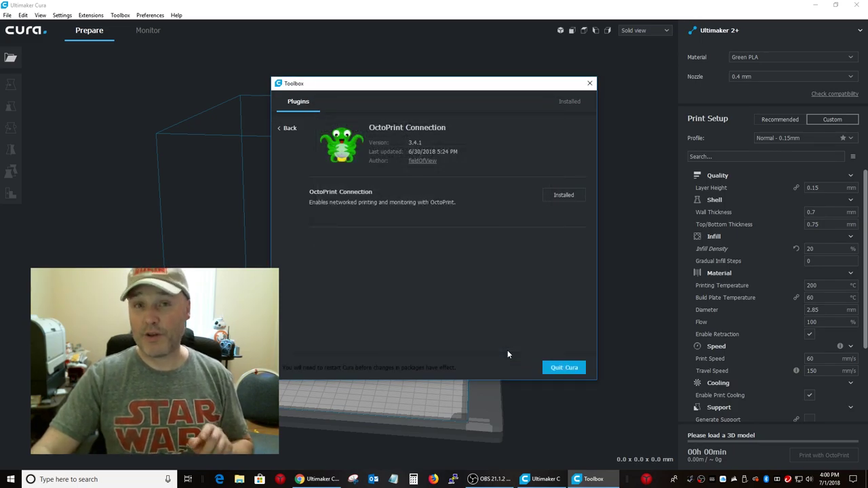
# Close Cura and find Ultimaker Cura 3.4.0 in the Start menu app list.
pyautogui.click(563, 369)
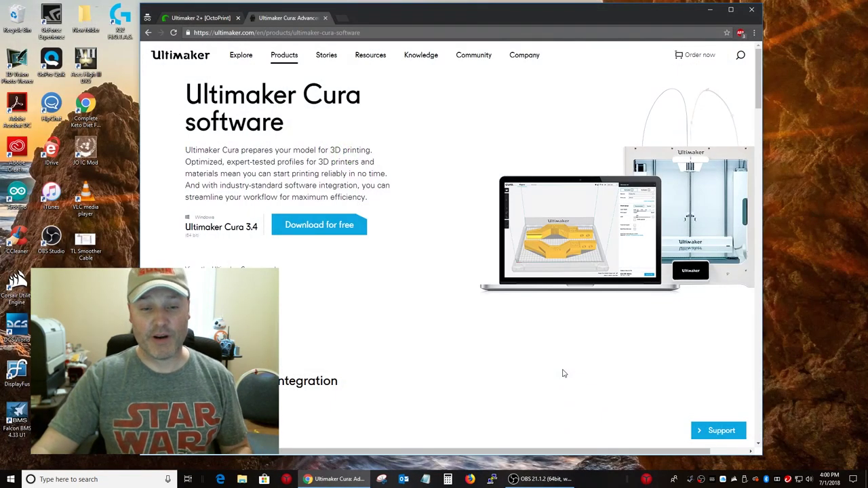
pyautogui.click(11, 479)
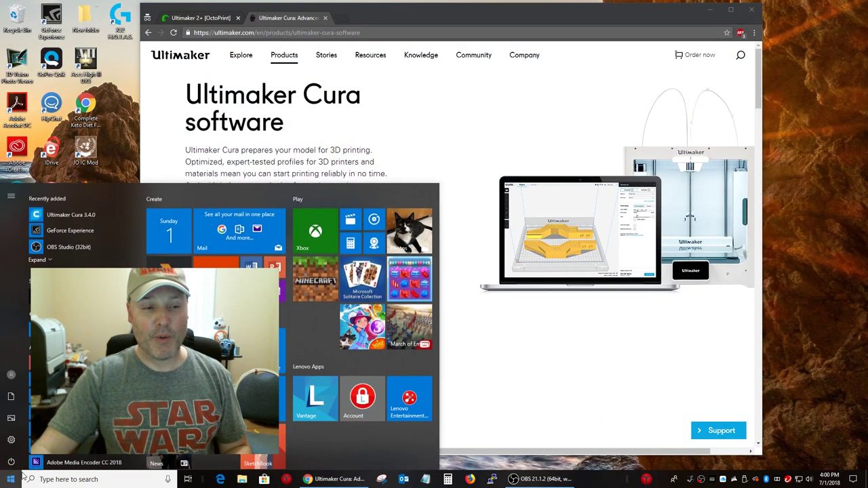
pyautogui.scroll(-15, 61, 223)
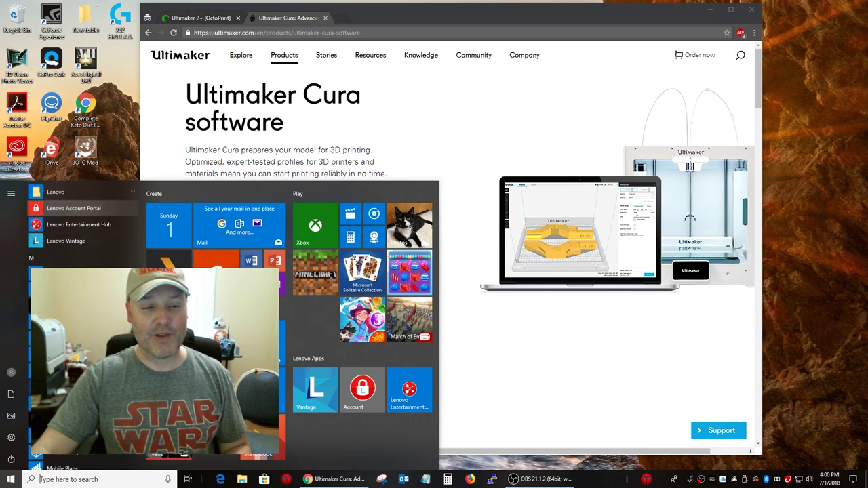
pyautogui.scroll(-15, 61, 222)
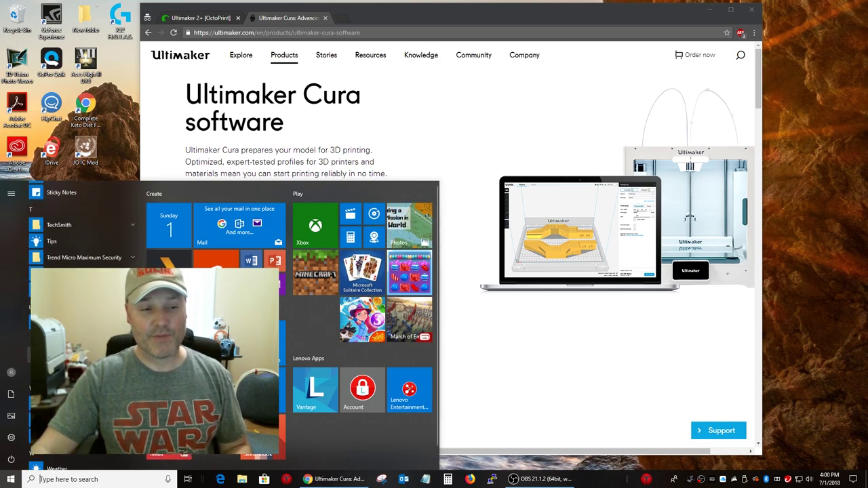
pyautogui.press('Escape')
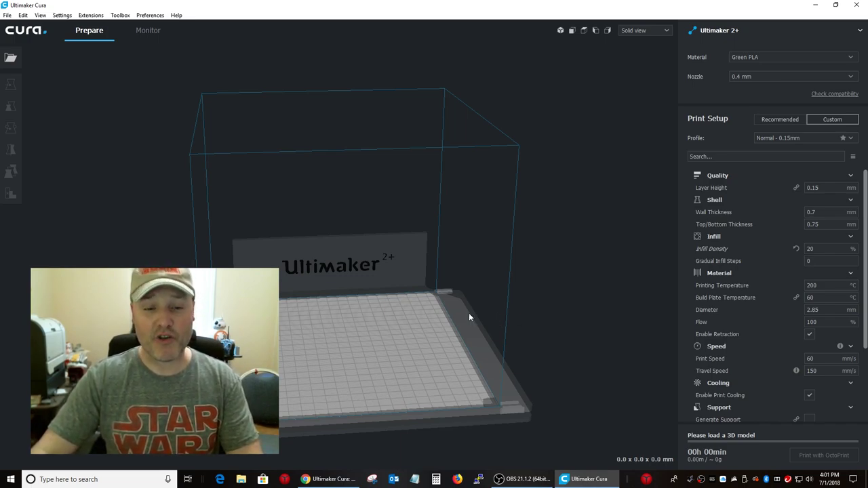
# Check the Ultimaker 2+ Control page and webcam in OctoPrint, then return to Cura.
pyautogui.click(332, 479)
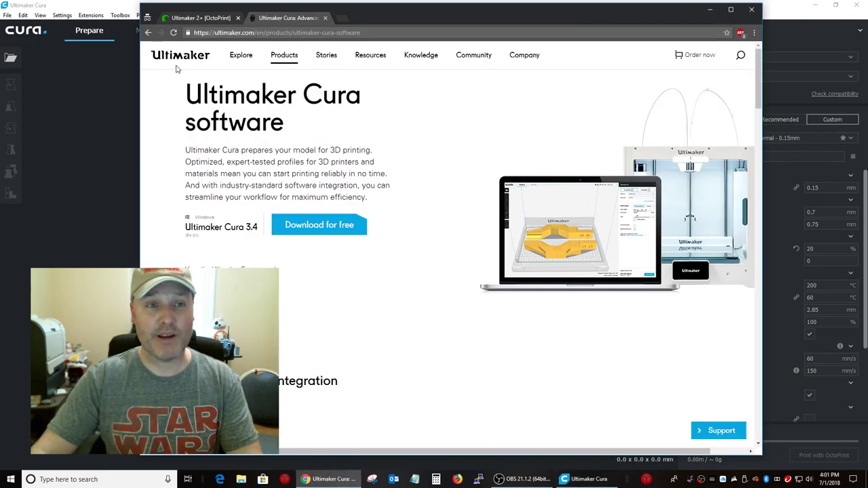
pyautogui.click(203, 19)
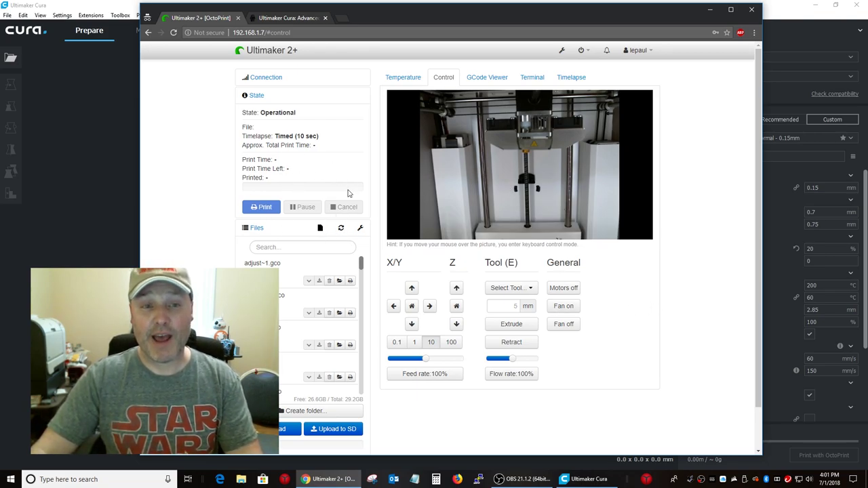
pyautogui.moveTo(505, 190)
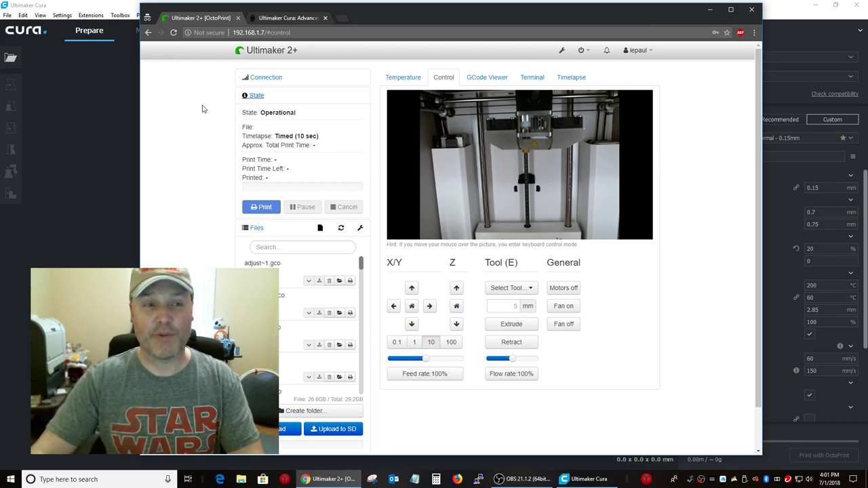
pyautogui.click(96, 136)
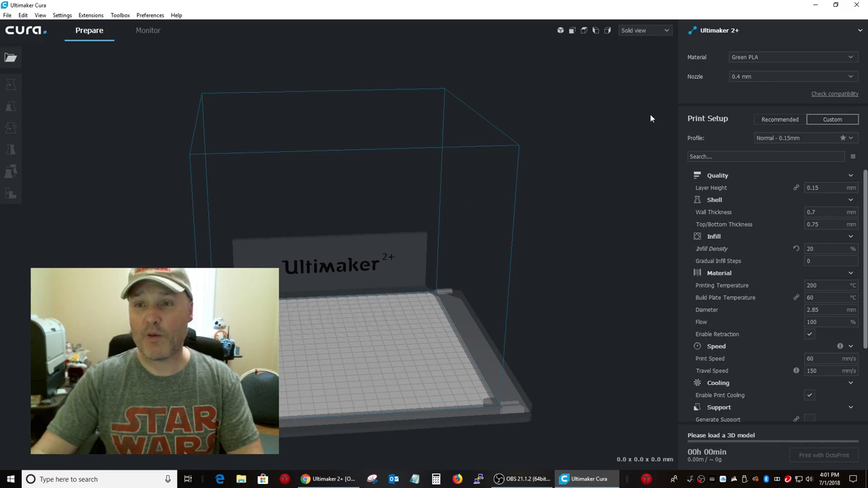
# Open the Ultimaker 2+ Connect OctoPrint settings in Manage Printers and focus the API Key field.
pyautogui.click(861, 32)
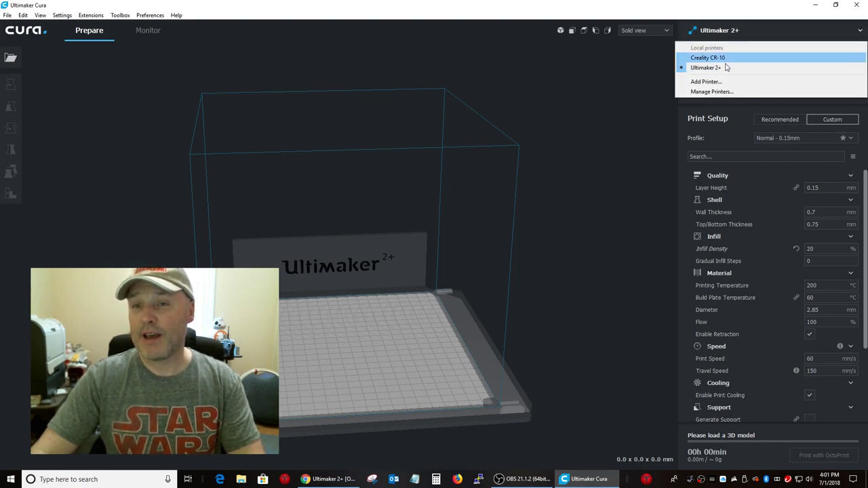
pyautogui.click(712, 91)
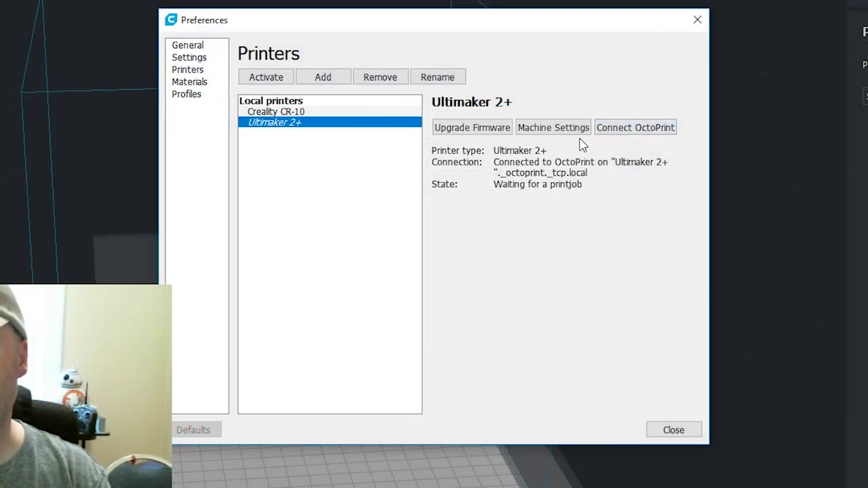
pyautogui.click(625, 133)
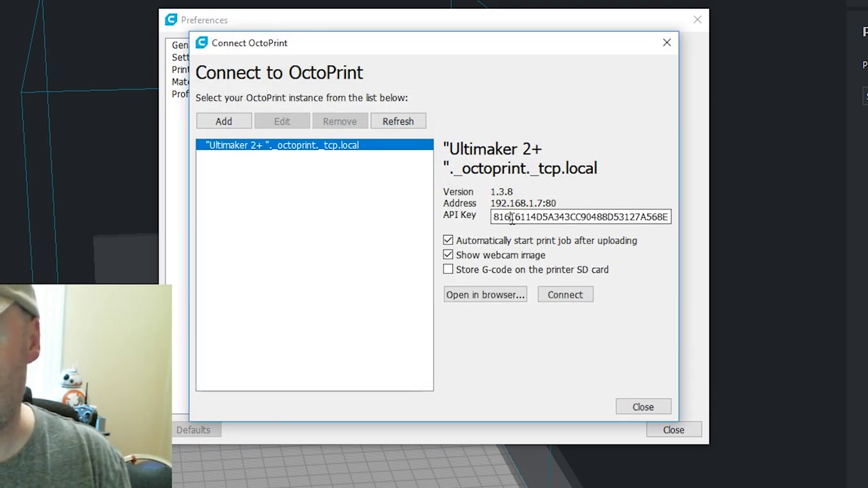
pyautogui.click(512, 217)
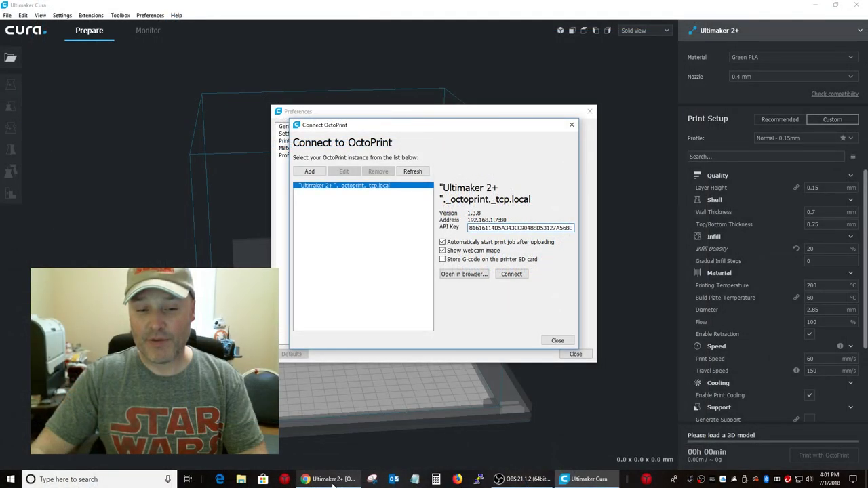
pyautogui.click(485, 294)
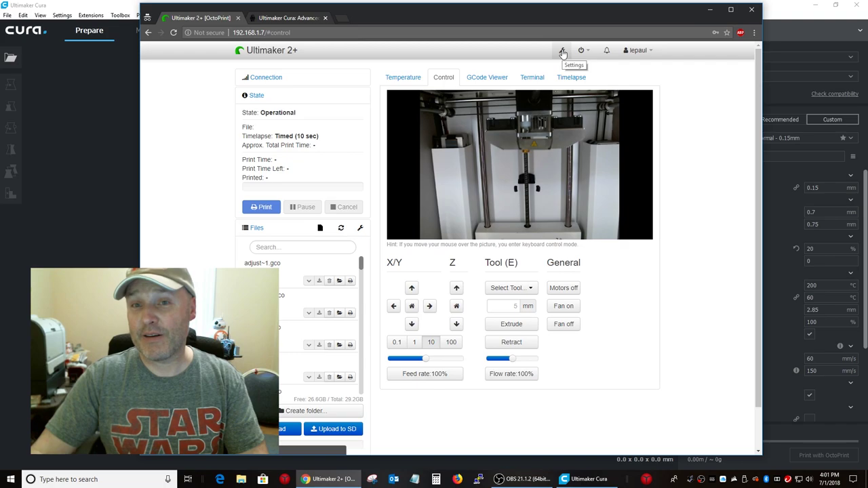
# Copy the API key from OctoPrint's API settings page.
pyautogui.click(562, 52)
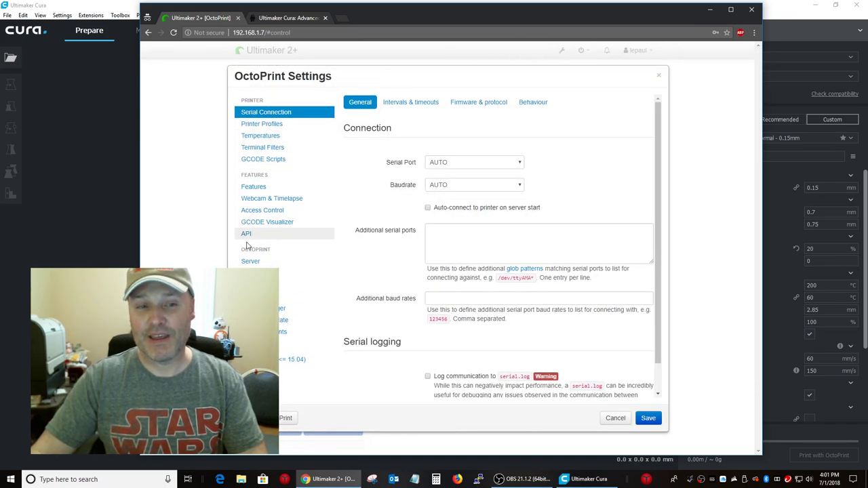
pyautogui.click(254, 238)
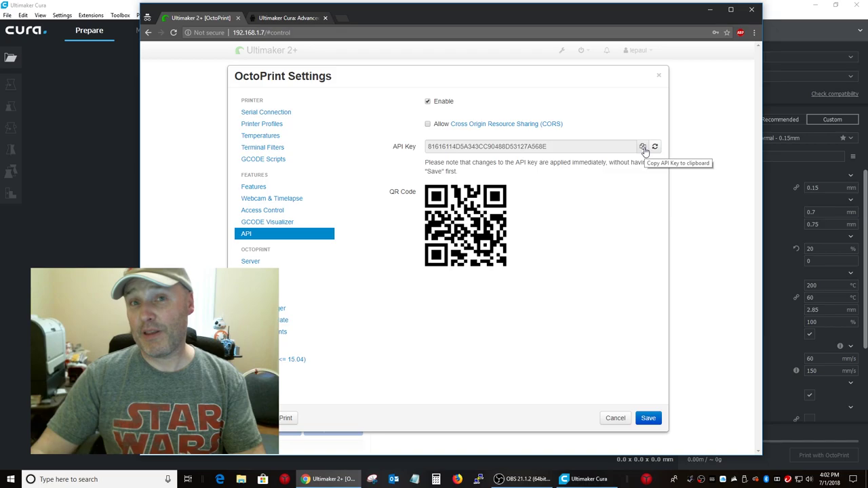
pyautogui.click(615, 419)
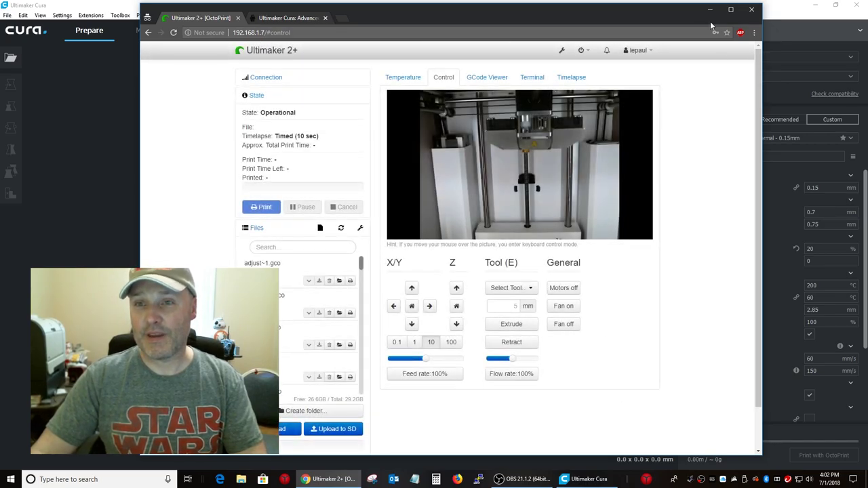
# Paste the API key into Cura, connect the Ultimaker 2+ to OctoPrint, and close Preferences.
pyautogui.hotkey('alt', 'Tab')
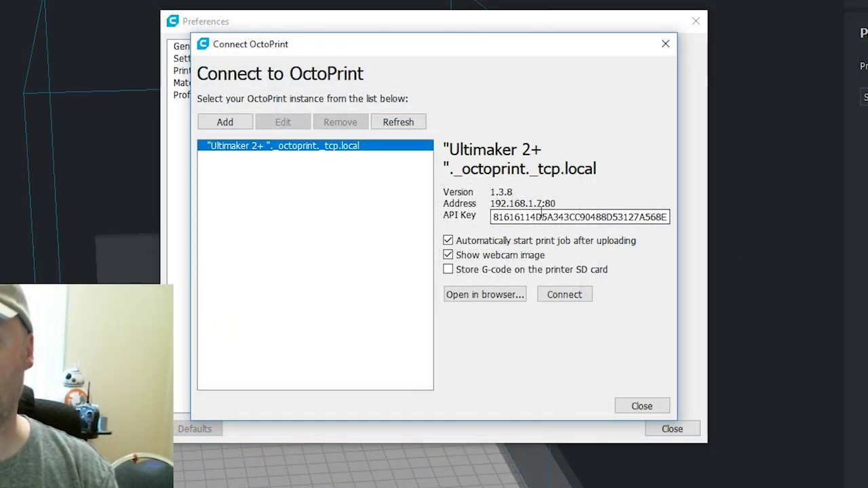
pyautogui.rightClick(499, 228)
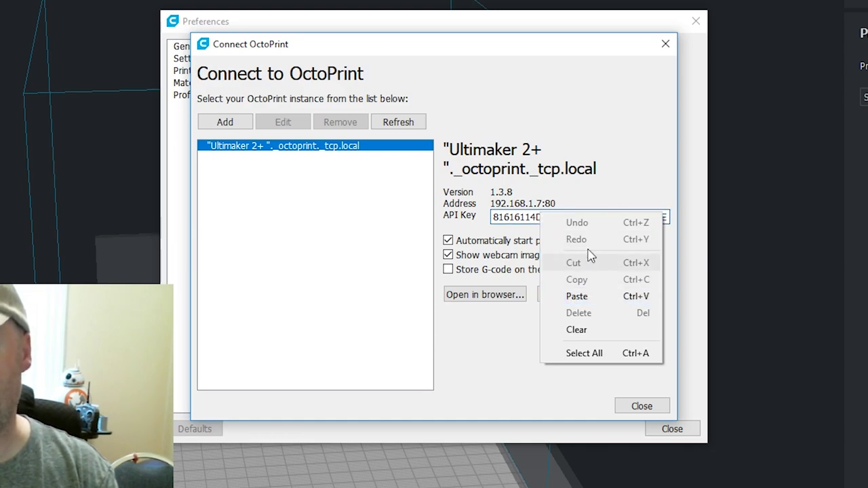
pyautogui.click(626, 127)
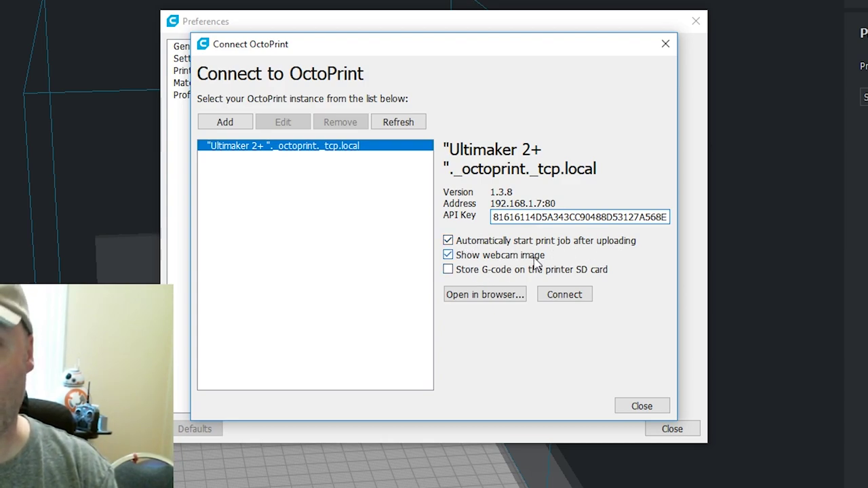
pyautogui.click(567, 296)
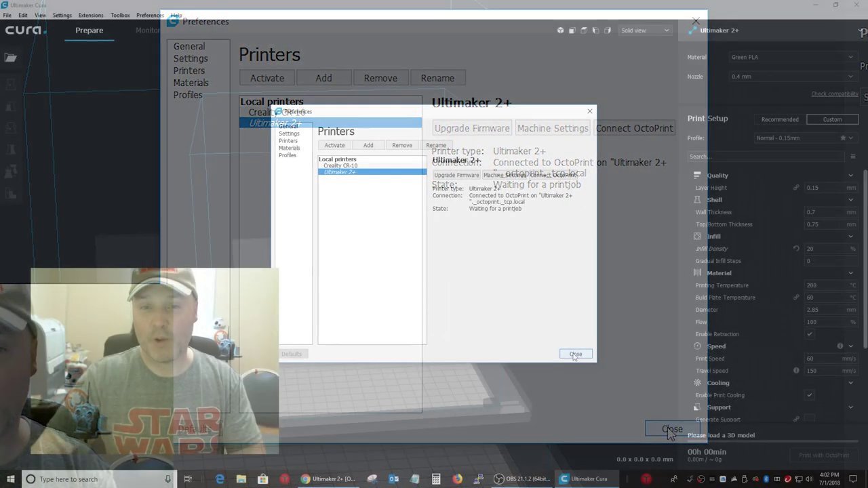
pyautogui.click(575, 354)
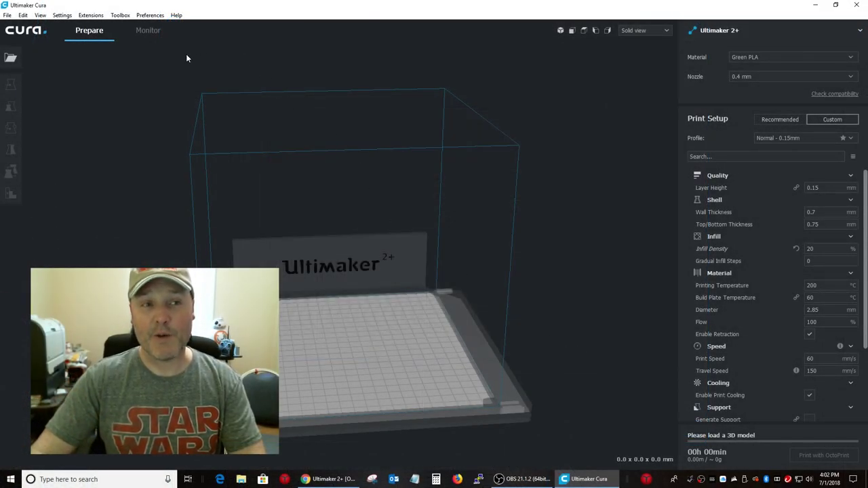
# Show the Ultimaker 2+ webcam feed and temperatures (extruder 22°C, plate 20°C) on the Monitor page.
pyautogui.click(160, 33)
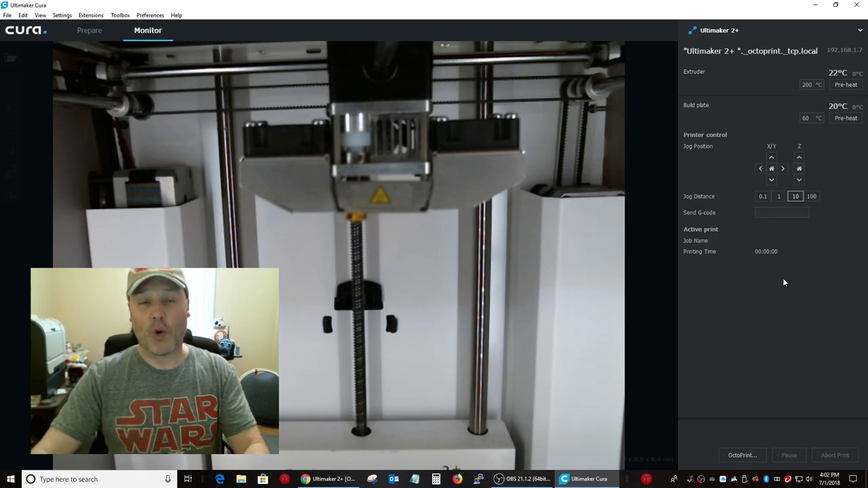
# Return to Prepare and load the 20mm_calibration_cube model onto the build plate.
pyautogui.click(88, 31)
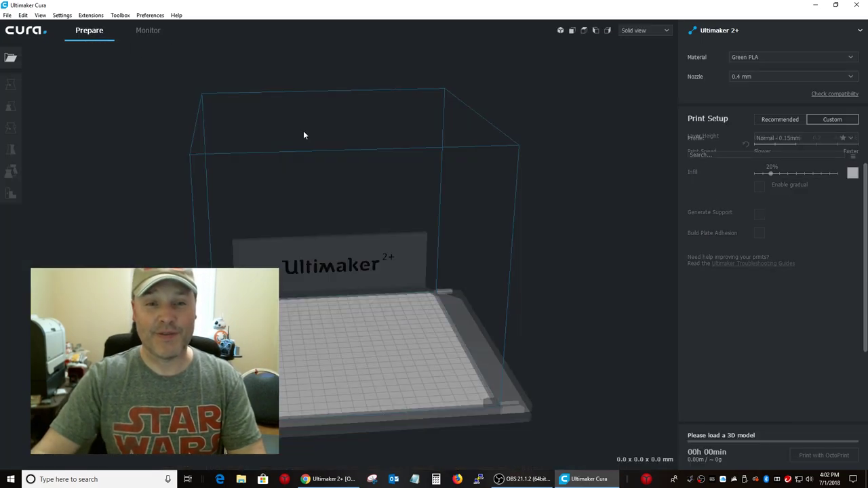
pyautogui.click(10, 58)
pyautogui.click(162, 95)
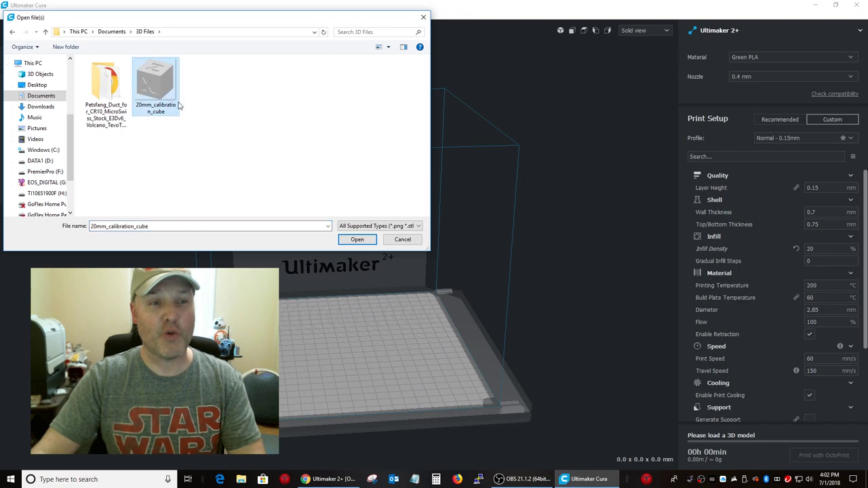
pyautogui.click(356, 240)
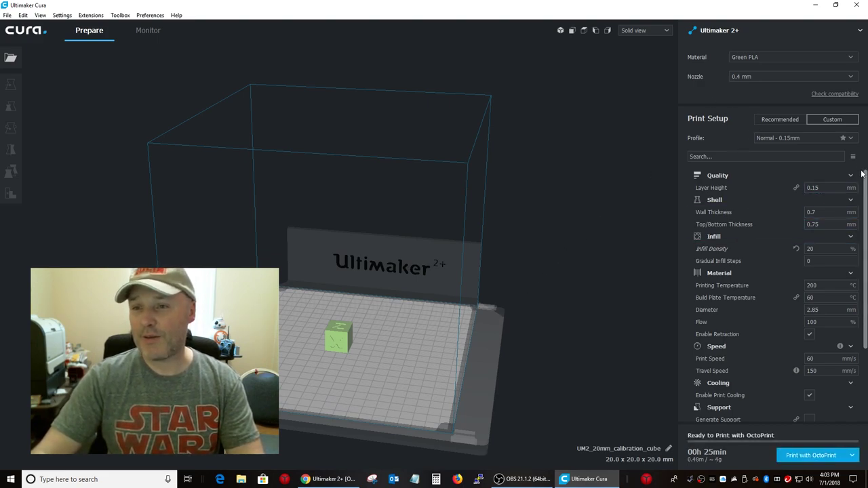
# Raise the Material printing temperature from 200 to 210 °C and let it re-slice.
pyautogui.scroll(-1, 865, 194)
pyautogui.moveTo(866, 194); pyautogui.dragTo(865, 236)
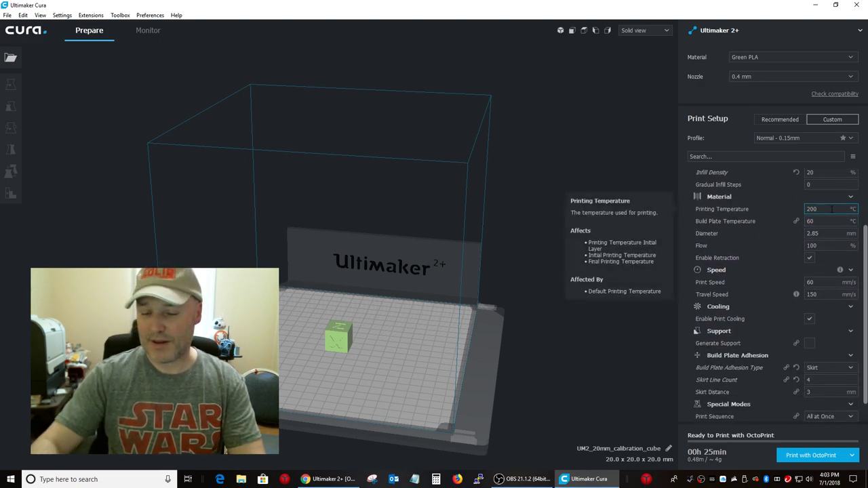
pyautogui.press('BackSpace')
pyautogui.press('BackSpace')
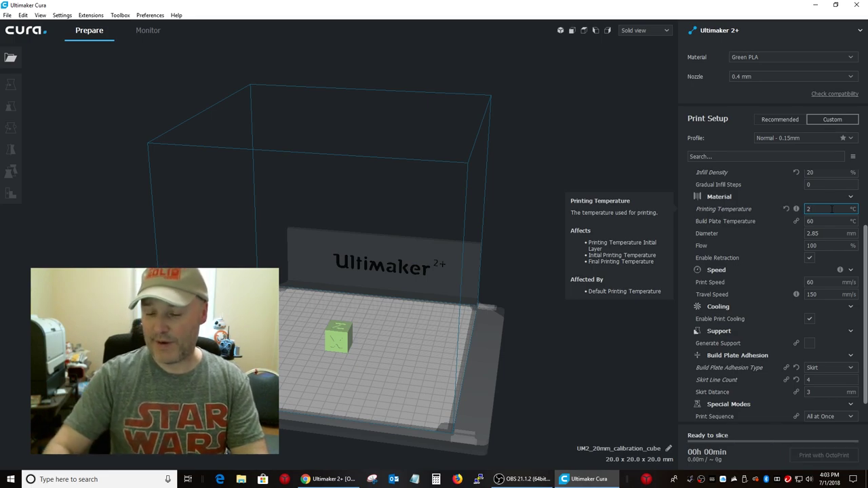
pyautogui.write('10')
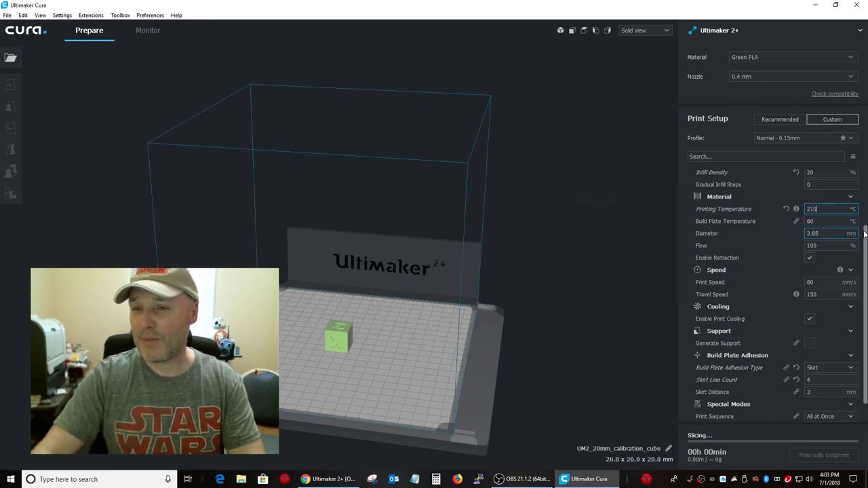
pyautogui.scroll(-1, 865, 243)
pyautogui.scroll(-1, 866, 274)
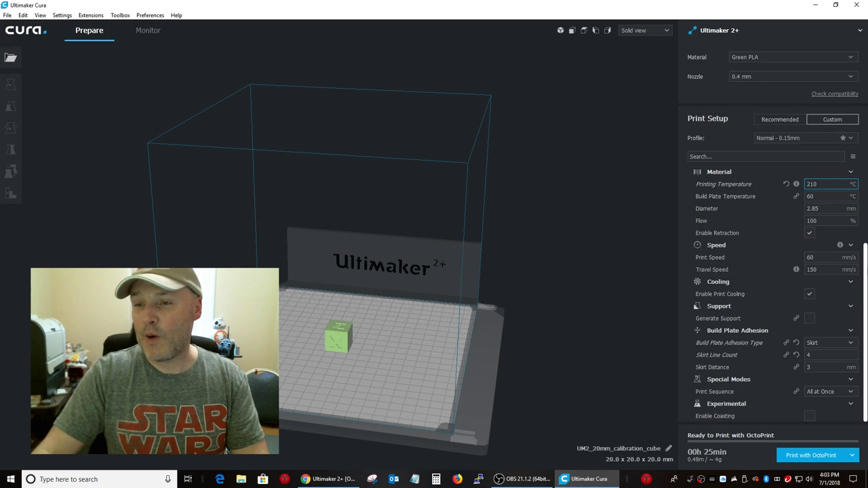
pyautogui.moveTo(866, 284); pyautogui.dragTo(863, 183)
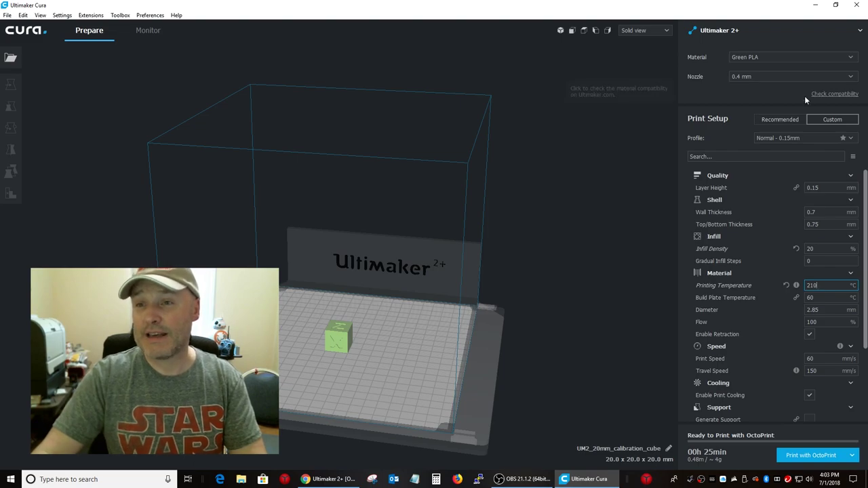
# Review the Ultimaker 2+ machine settings, including the 20 mm extrusion line in the start G-code.
pyautogui.click(736, 31)
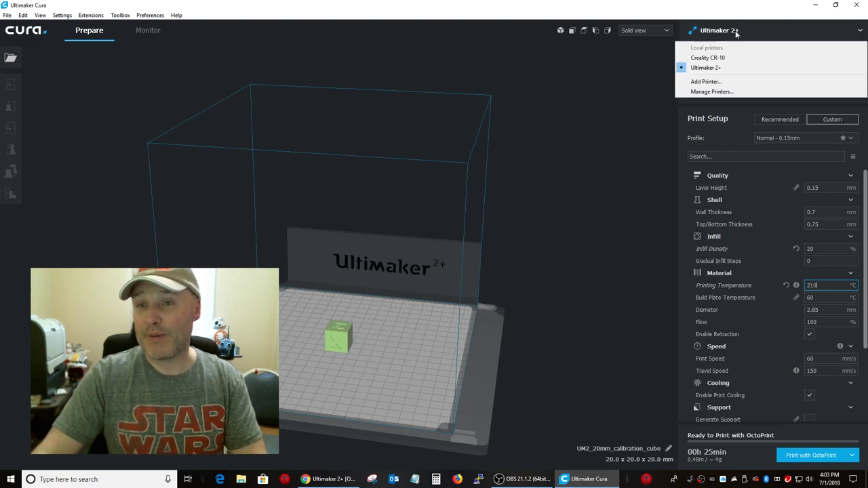
pyautogui.click(712, 91)
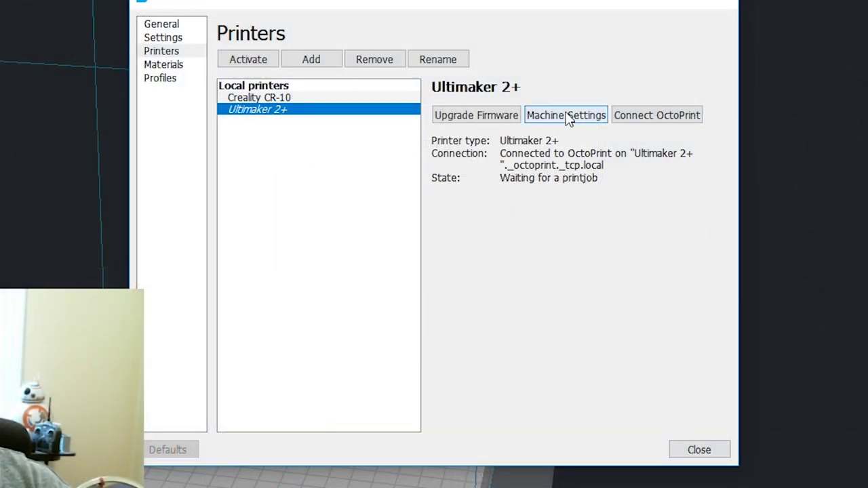
pyautogui.click(507, 177)
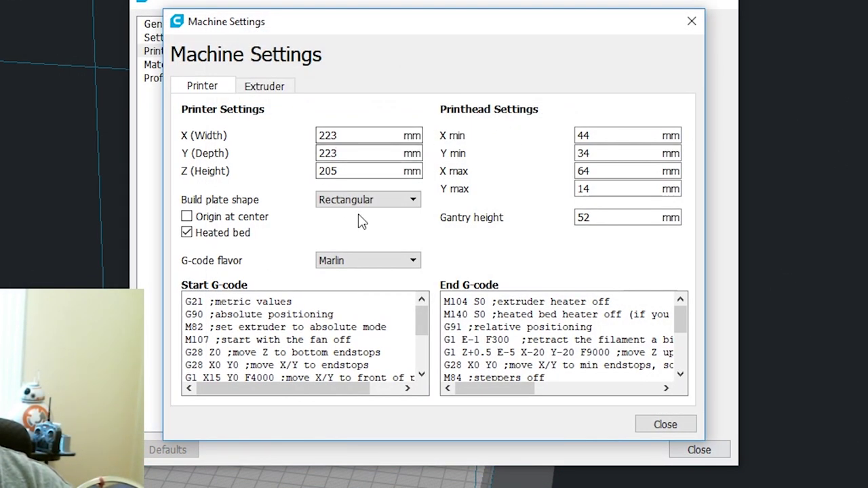
pyautogui.scroll(-1, 426, 335)
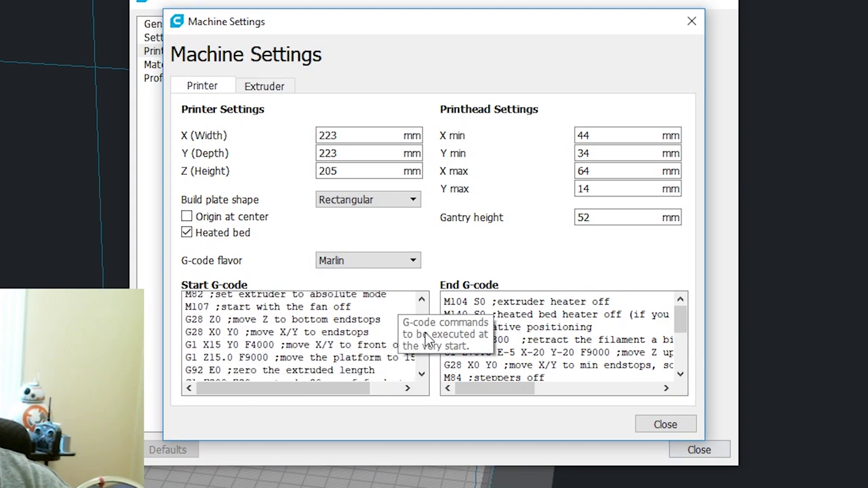
pyautogui.scroll(-2, 426, 335)
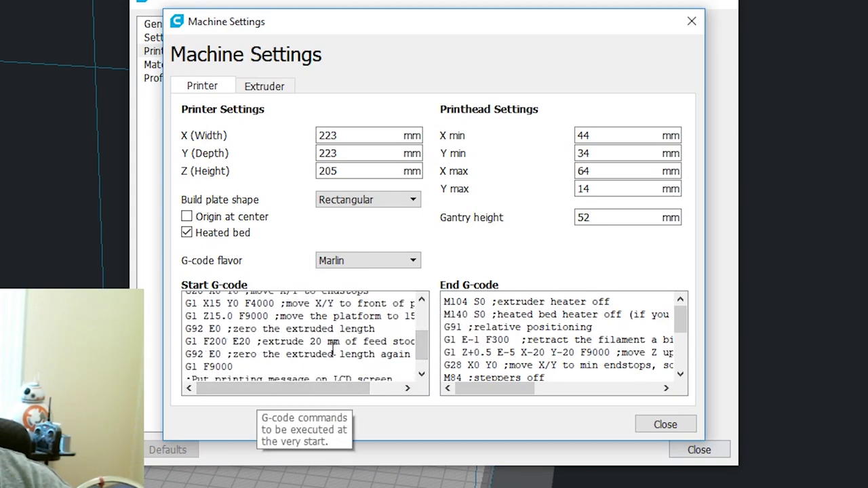
pyautogui.click(250, 343)
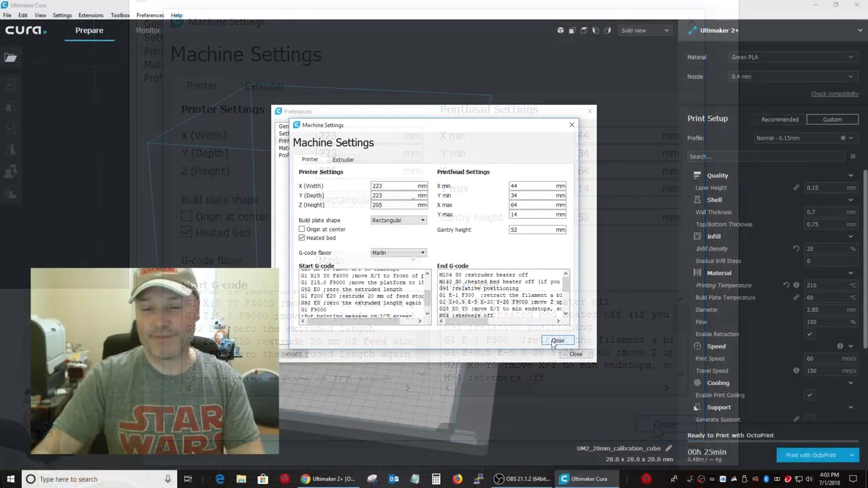
pyautogui.click(661, 427)
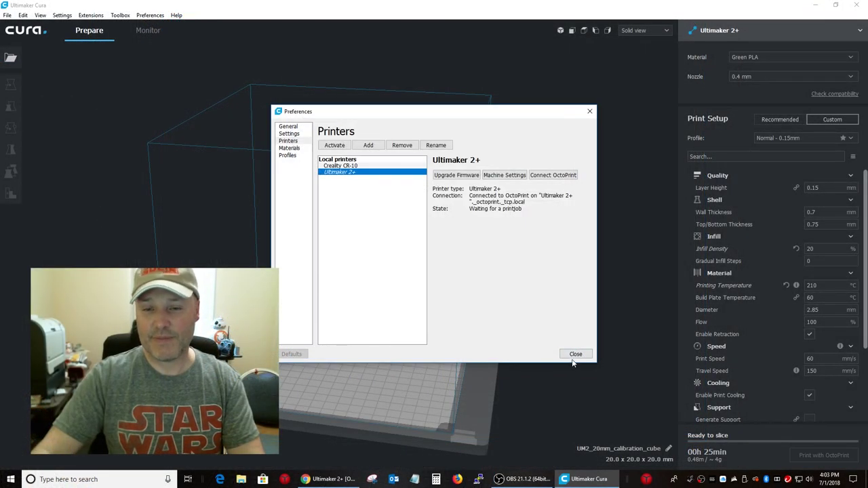
# Close the printer preferences and inspect the calibration cube on the build plate.
pyautogui.click(575, 354)
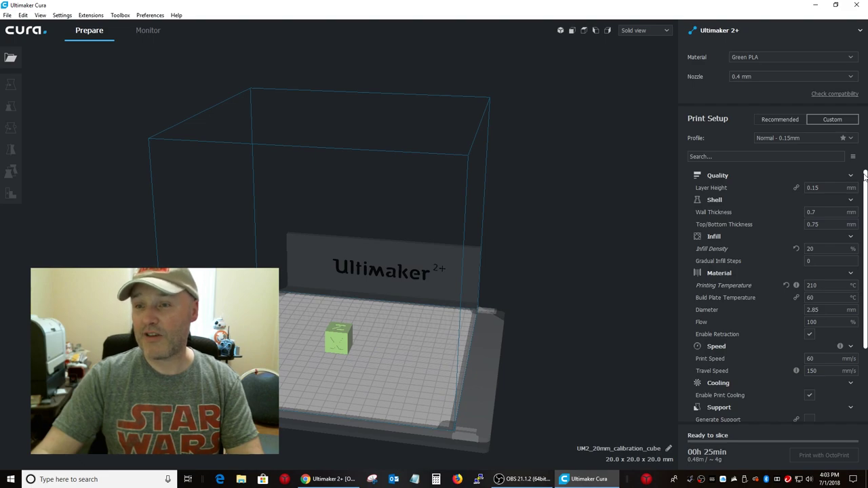
pyautogui.moveTo(865, 175)
pyautogui.mouseDown()
pyautogui.moveTo(865, 276)
pyautogui.moveTo(865, 175)
pyautogui.mouseUp()
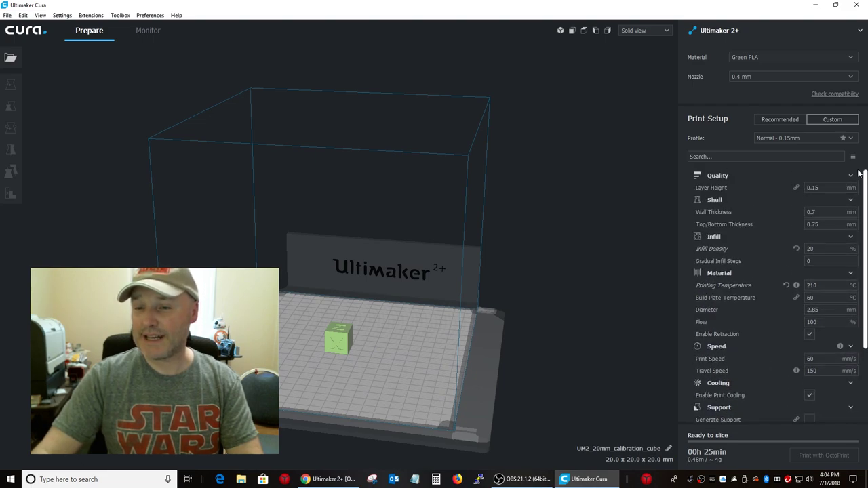
pyautogui.moveTo(343, 375); pyautogui.dragTo(341, 350, button='right')
pyautogui.click(342, 347)
pyautogui.moveTo(376, 389); pyautogui.dragTo(360, 402, button='right')
pyautogui.click(544, 358)
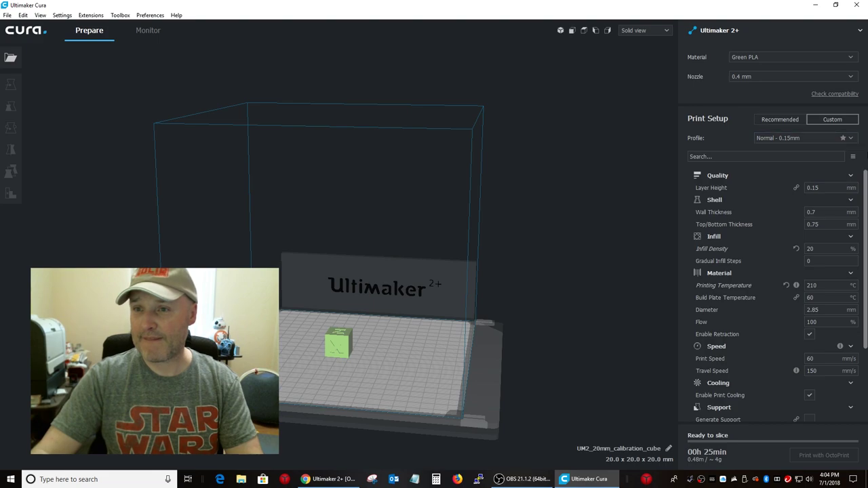
pyautogui.moveTo(865, 178)
pyautogui.mouseDown()
pyautogui.moveTo(866, 192)
pyautogui.moveTo(866, 177)
pyautogui.mouseUp()
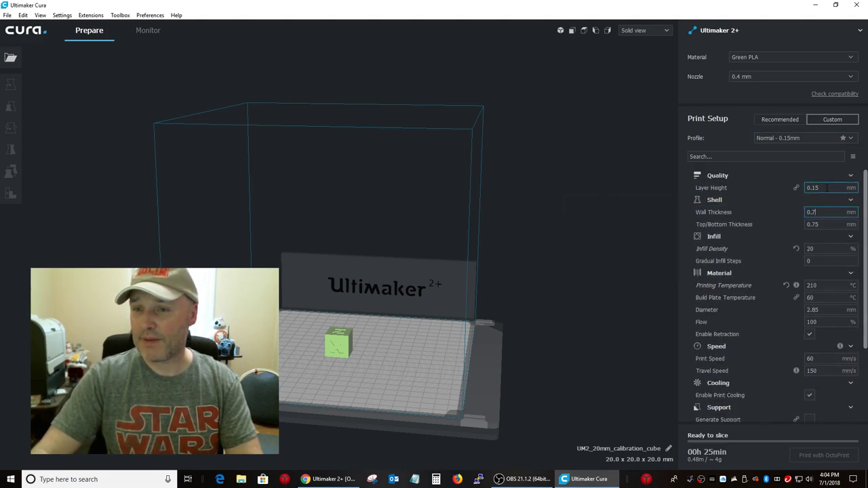
# Set layer height 0.2 mm and wall and top/bottom thickness 0.8 mm, re-slicing to 19 minutes.
pyautogui.press('BackSpace')
pyautogui.press('BackSpace')
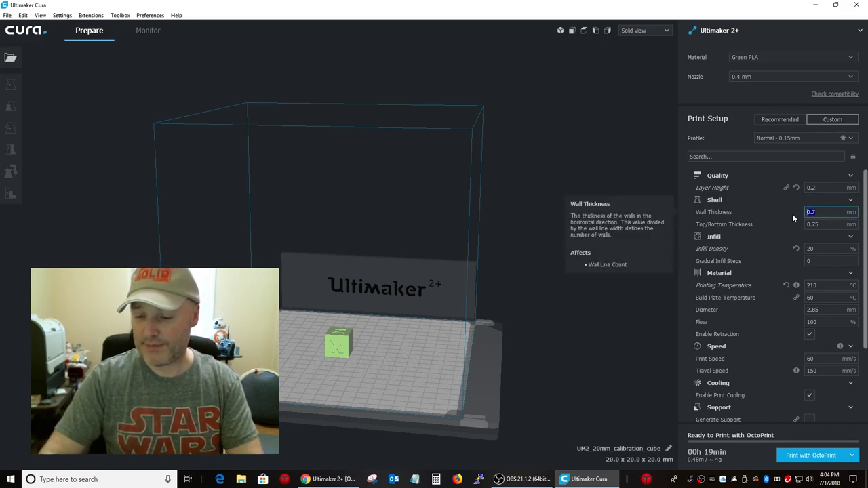
pyautogui.write('.8')
pyautogui.click(825, 224)
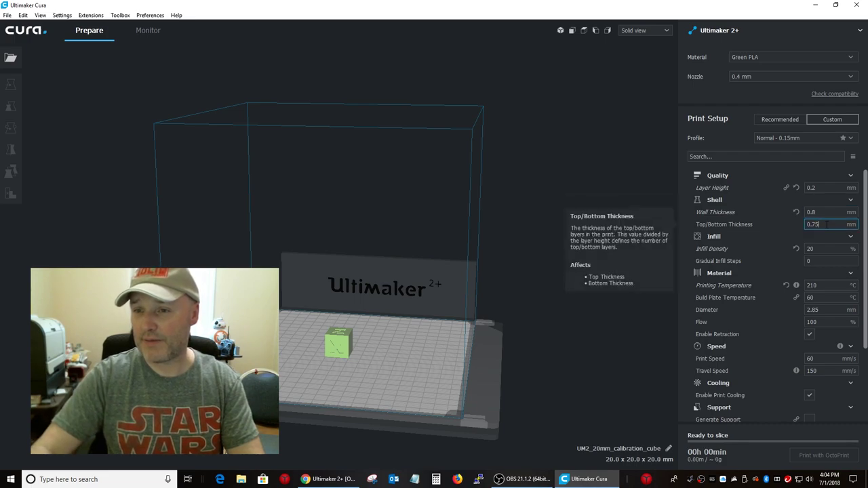
pyautogui.write('.875')
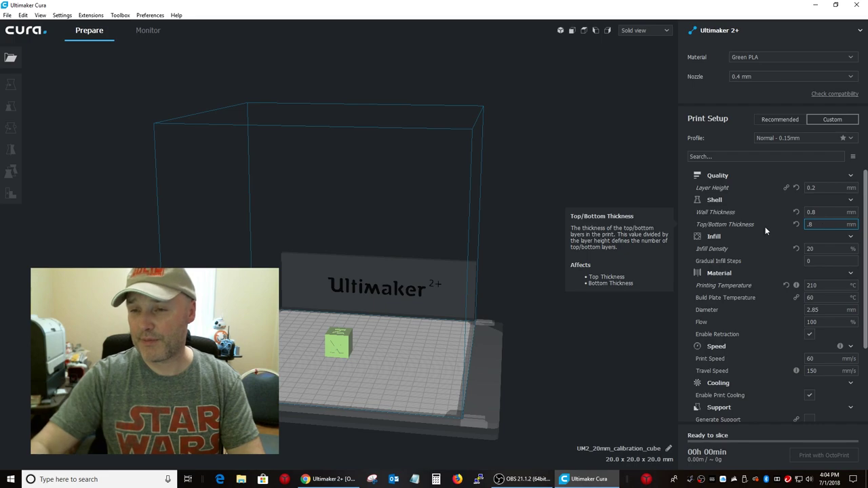
pyautogui.press('Return')
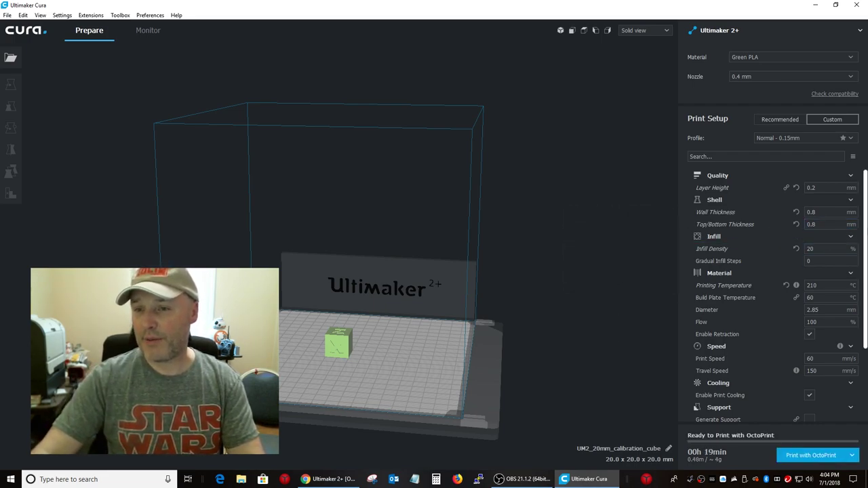
pyautogui.moveTo(866, 213); pyautogui.dragTo(861, 288)
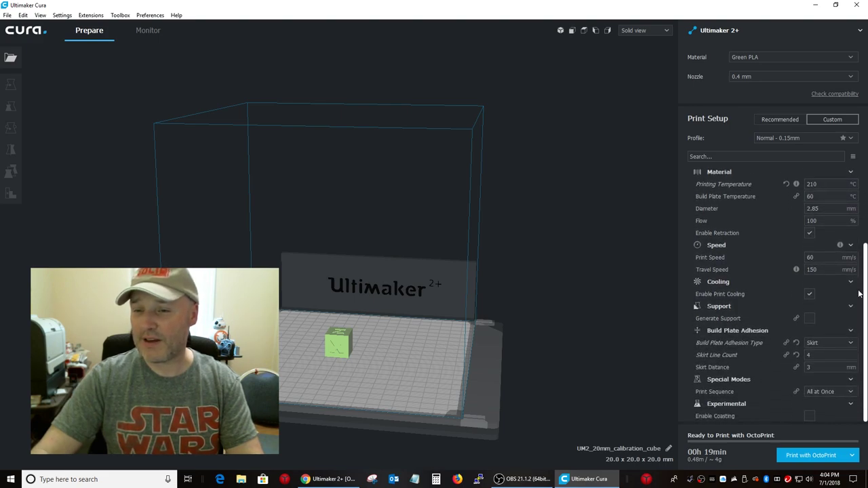
# Send the sliced 20mm calibration cube to print through OctoPrint.
pyautogui.click(809, 456)
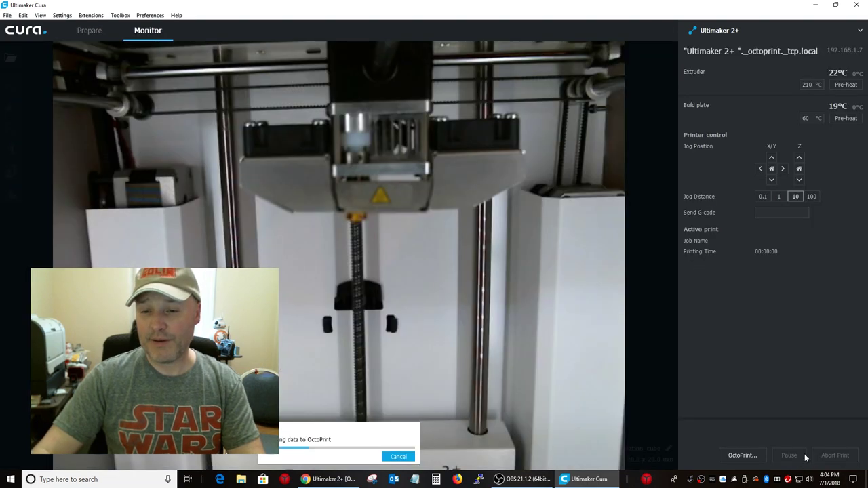